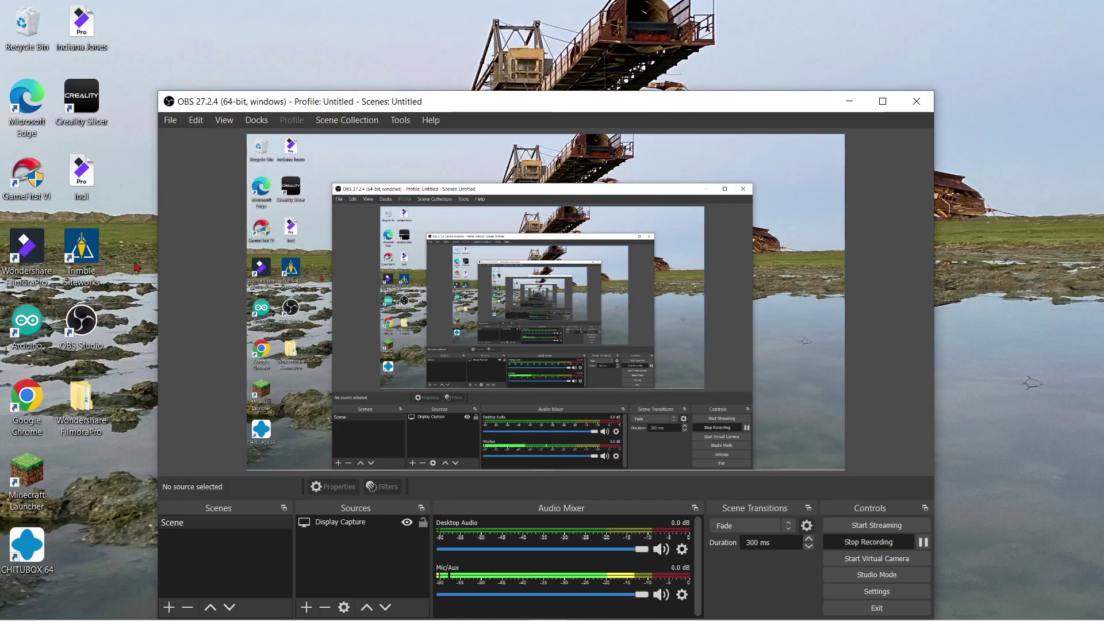
Launch Trimble Siteworks from its desktop icon.
left_click(83, 248)
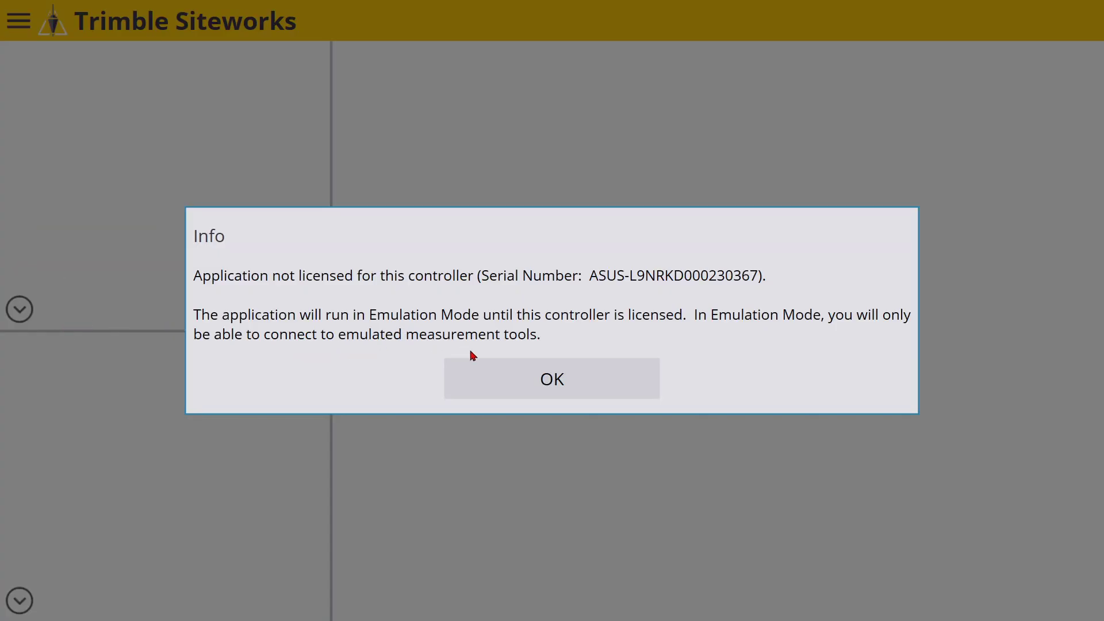
Dismiss the emulation-mode licence notice.
left_click(581, 366)
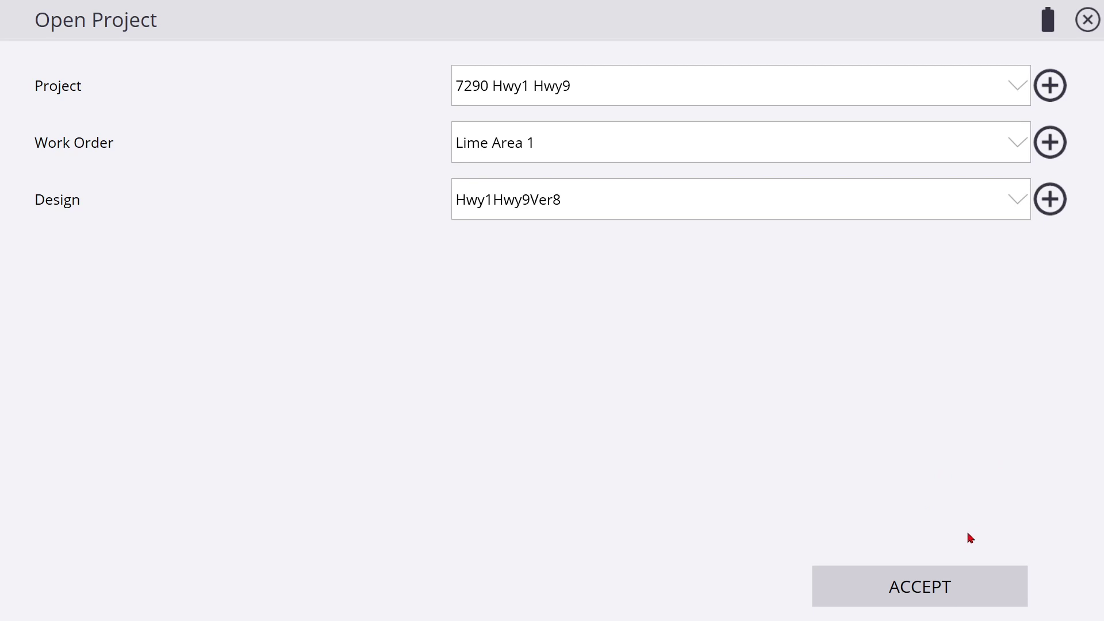
Open the project, connect the emulated SPS986 rover, and agree to recheck the system setup.
left_click(948, 582)
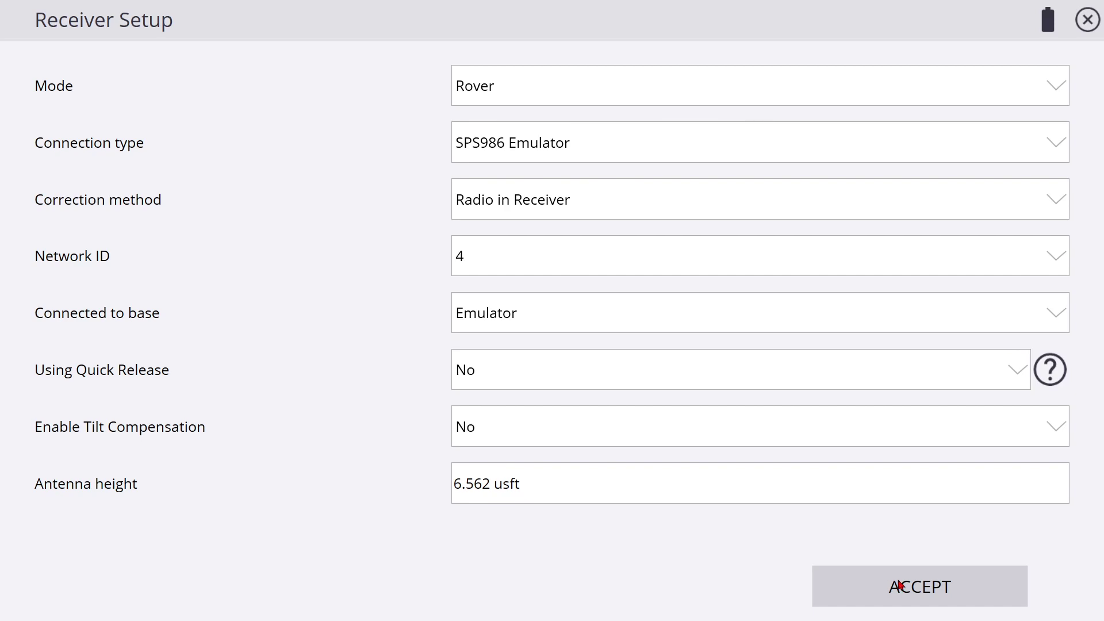
left_click(901, 586)
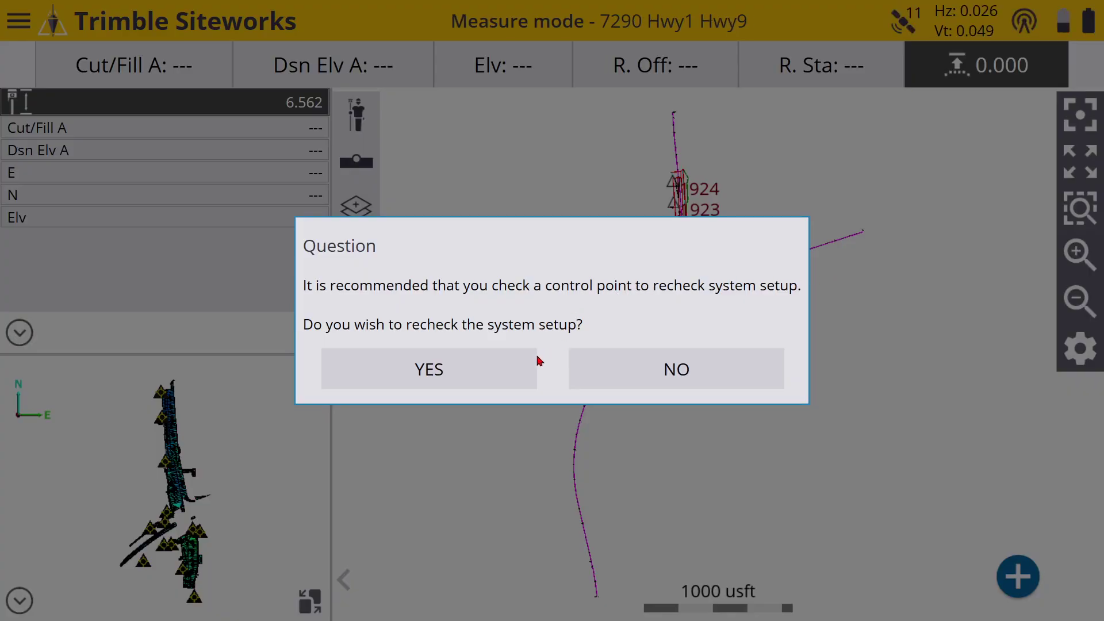
left_click(518, 372)
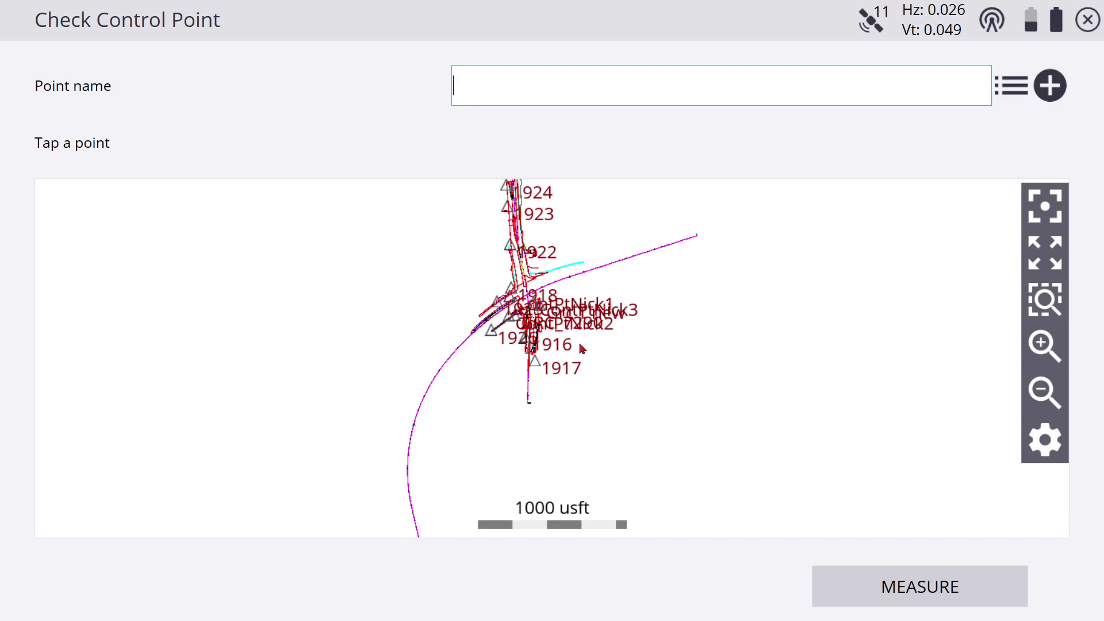
Pick control point 1926, attempt its static measurement, then close Static Mode Settings.
left_click(494, 338)
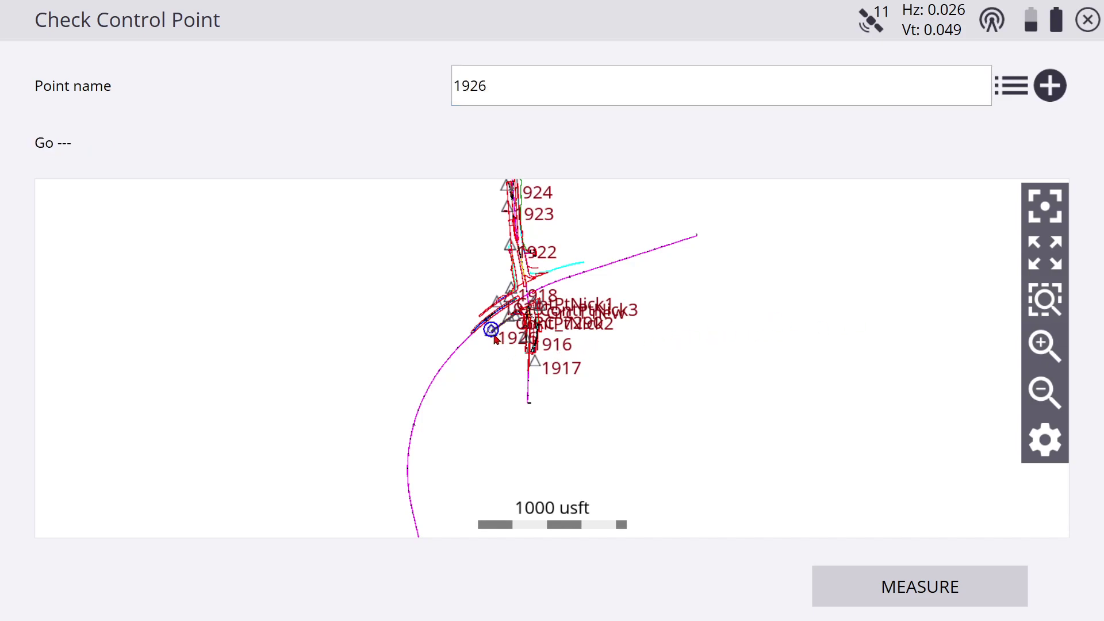
left_click(922, 584)
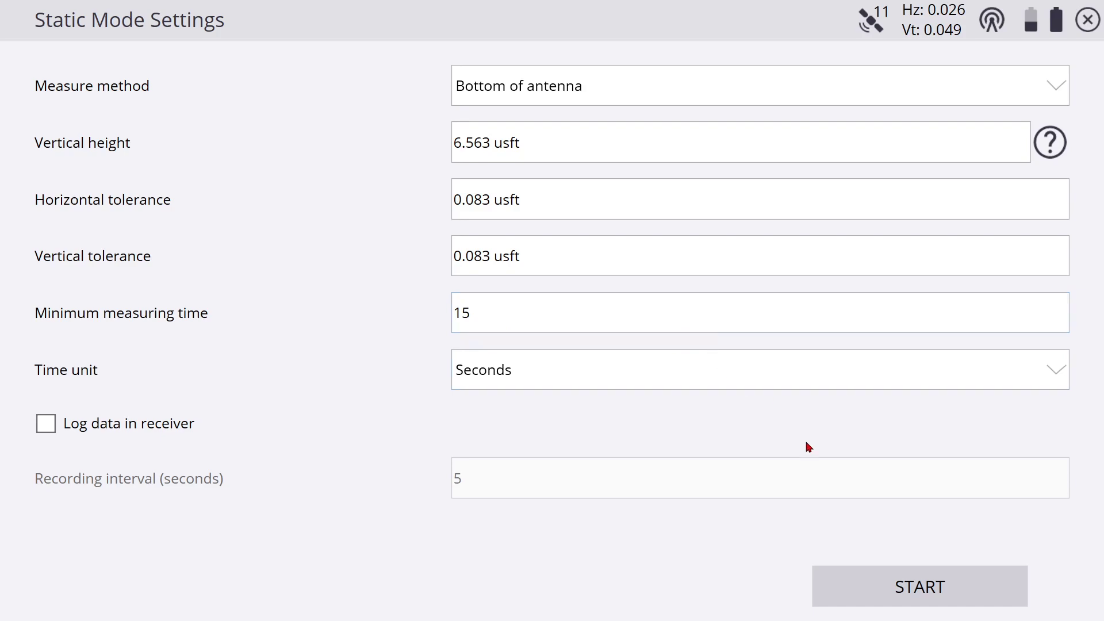
left_click(854, 590)
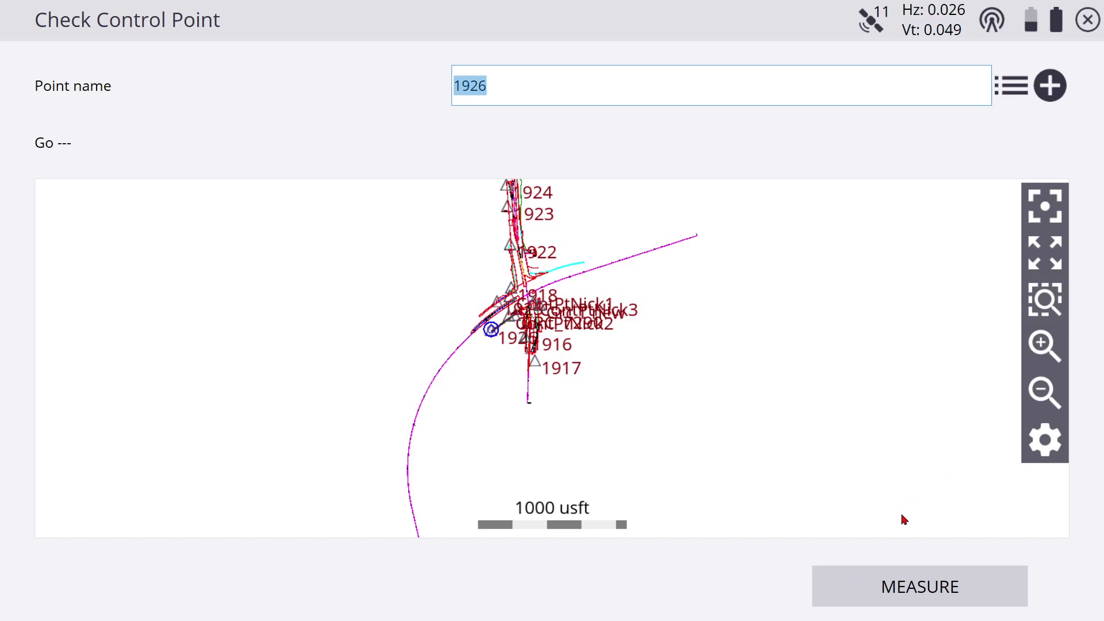
left_click(882, 586)
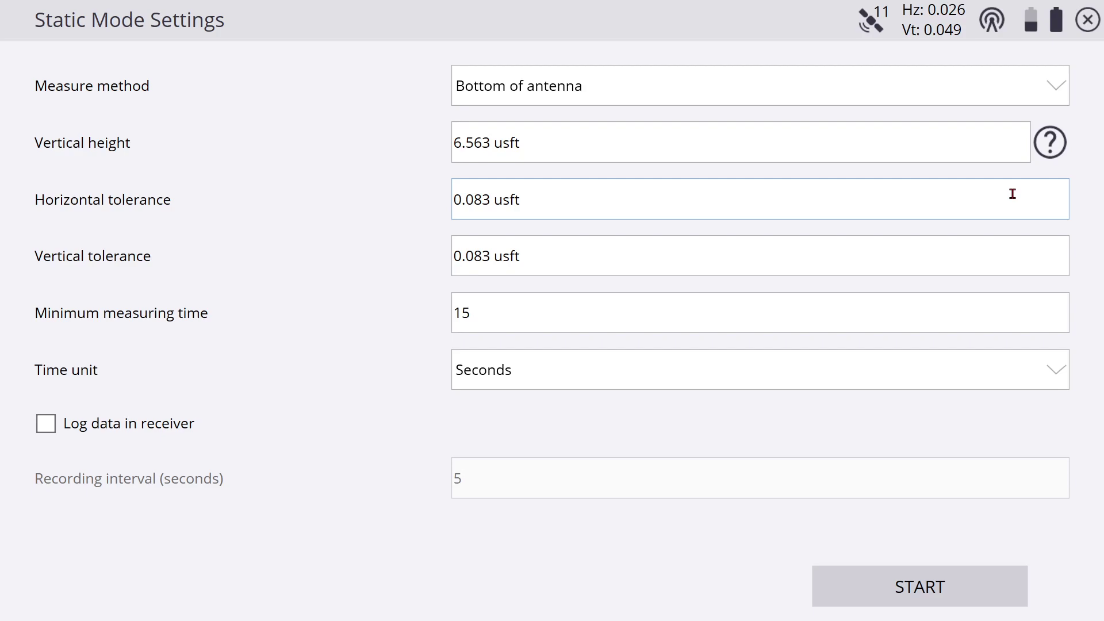
left_click(1087, 21)
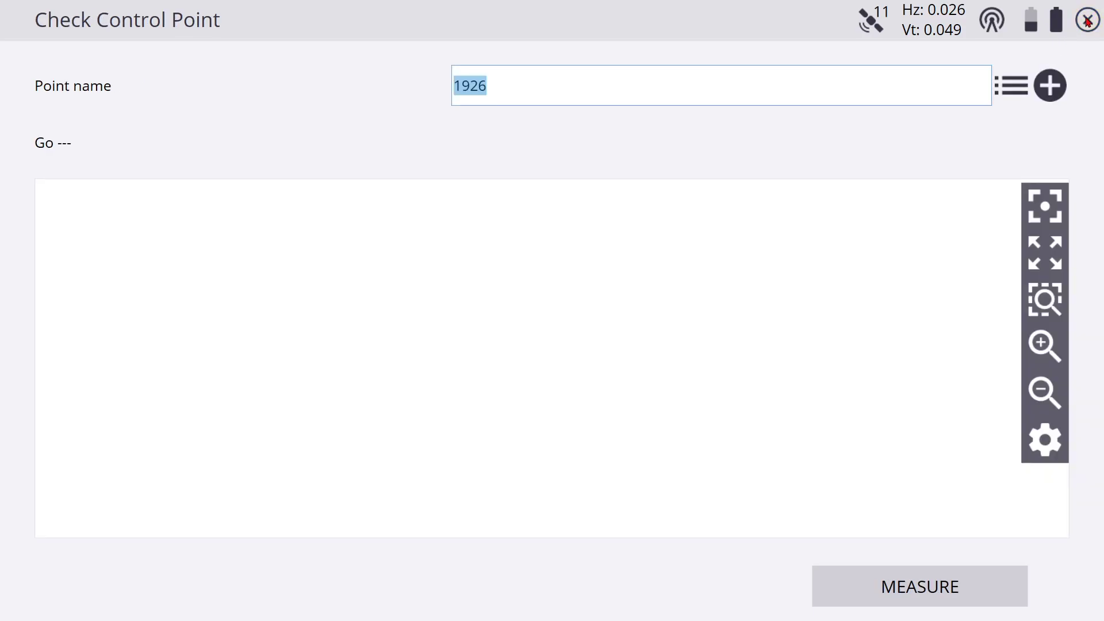
Exit the control point check, collapse the info panels to enlarge the map, and show the main menu.
left_click(1089, 23)
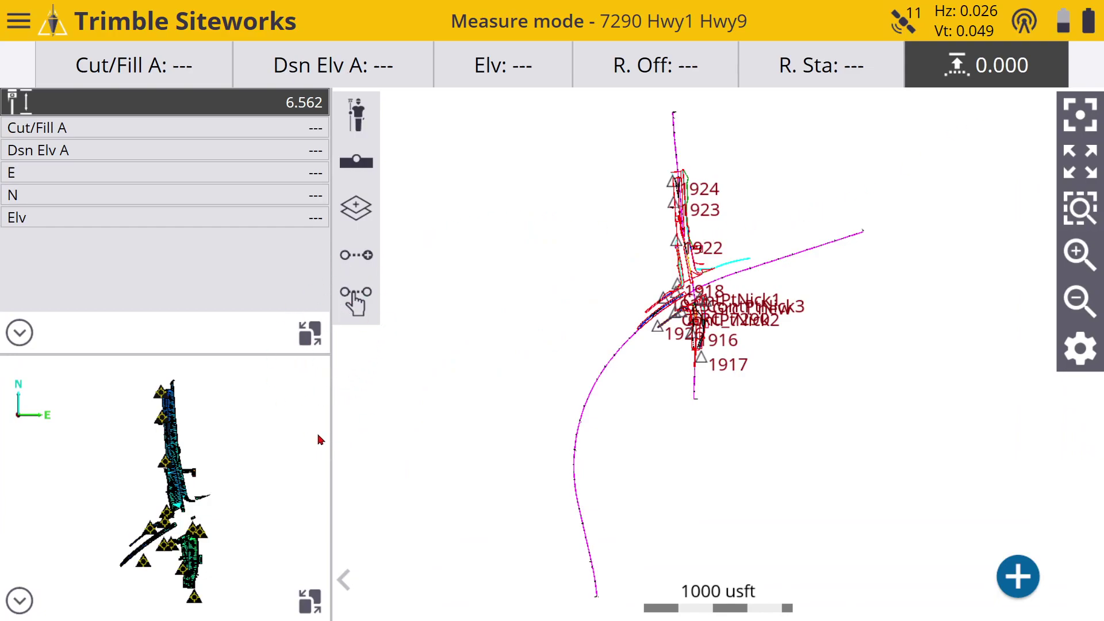
left_click(345, 580)
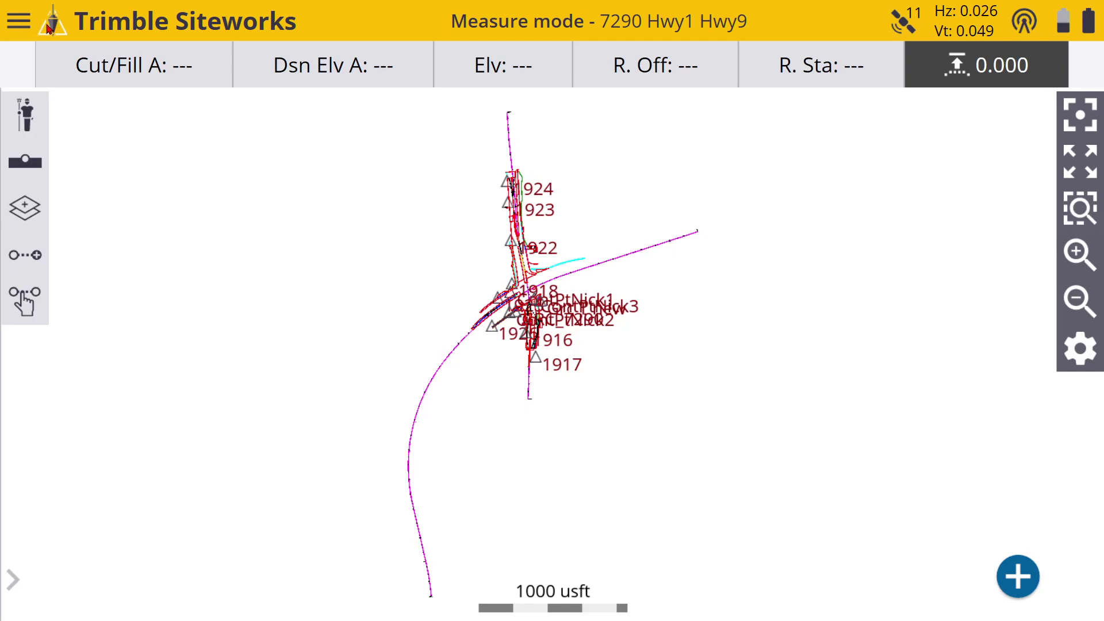
left_click(23, 26)
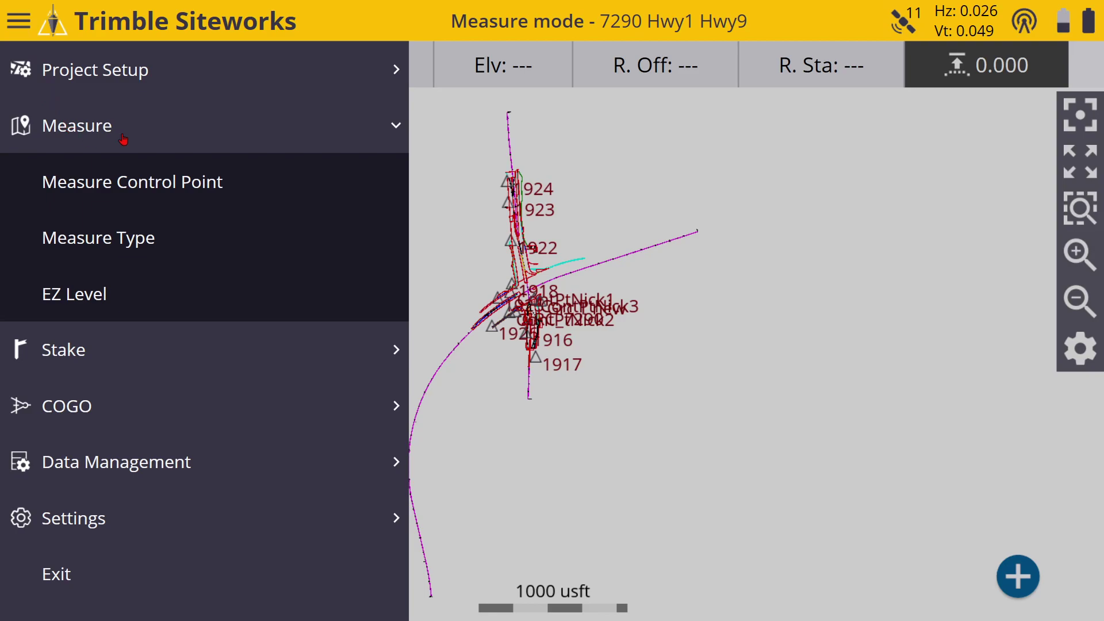
Go to Project Setup > Change Project and look through the Work Order list.
left_click(112, 73)
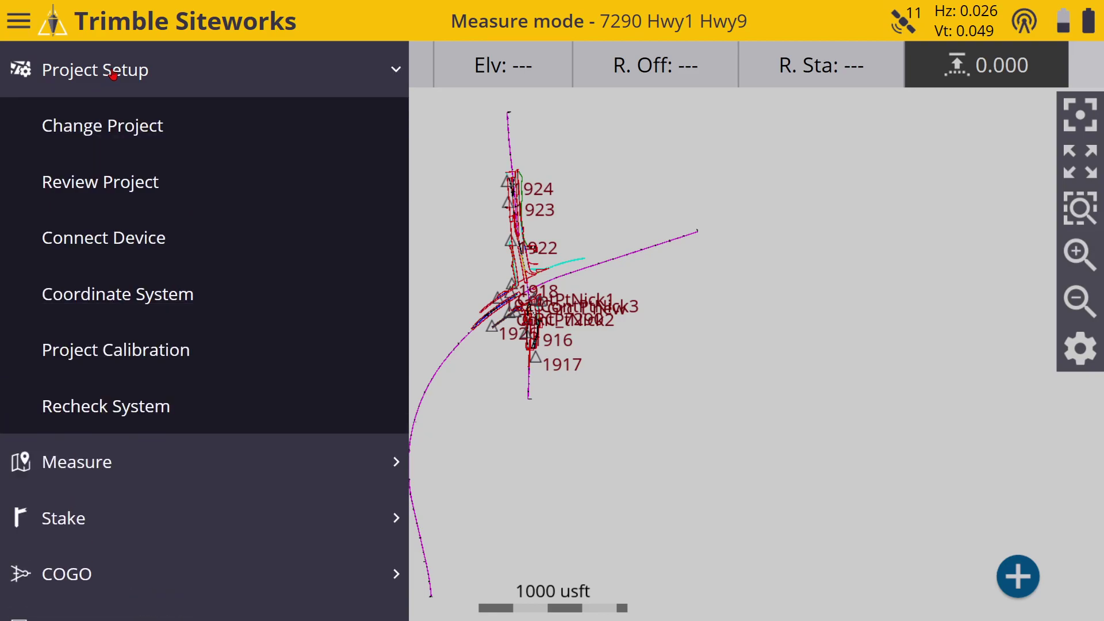
left_click(128, 130)
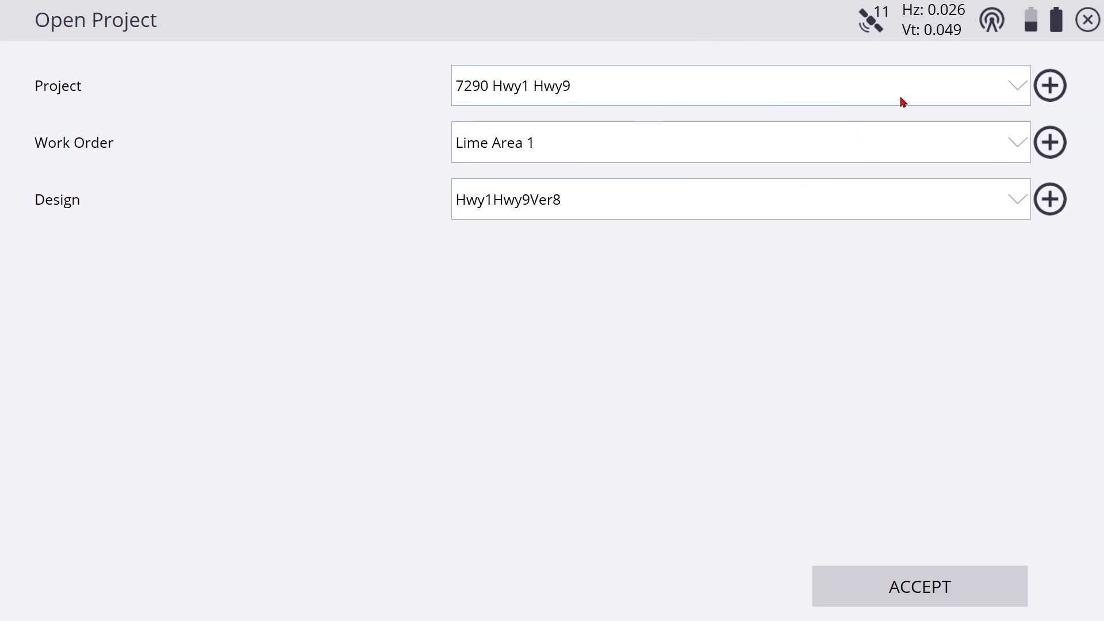
left_click(1017, 147)
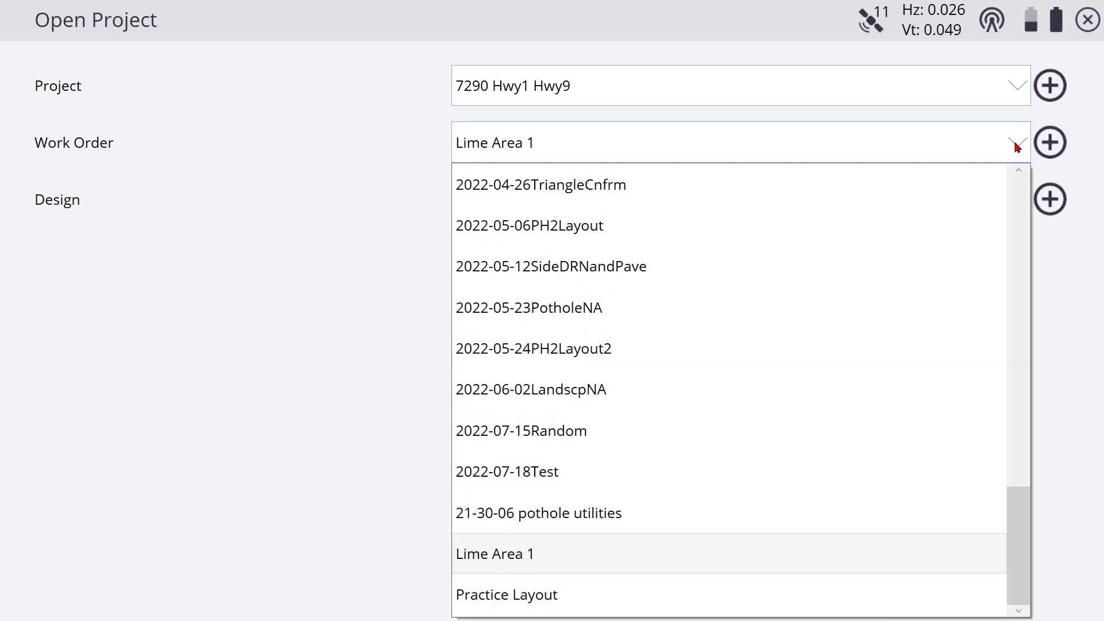
left_click(1048, 146)
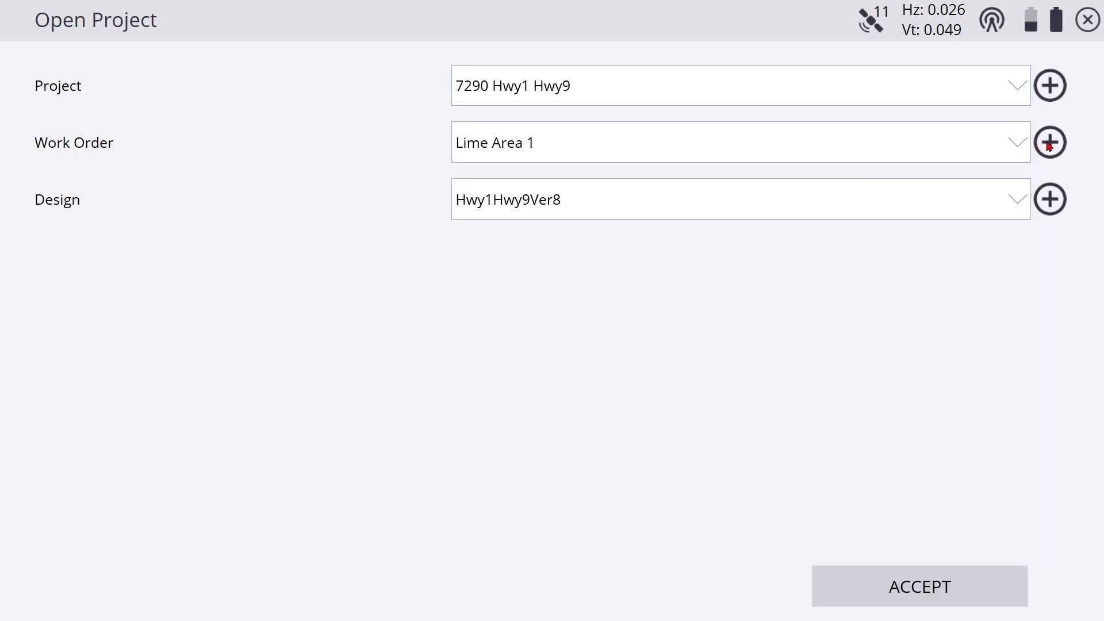
Start a new work order named '2022-07-27Lime Topo', leaving the instructions blank.
left_click(1048, 146)
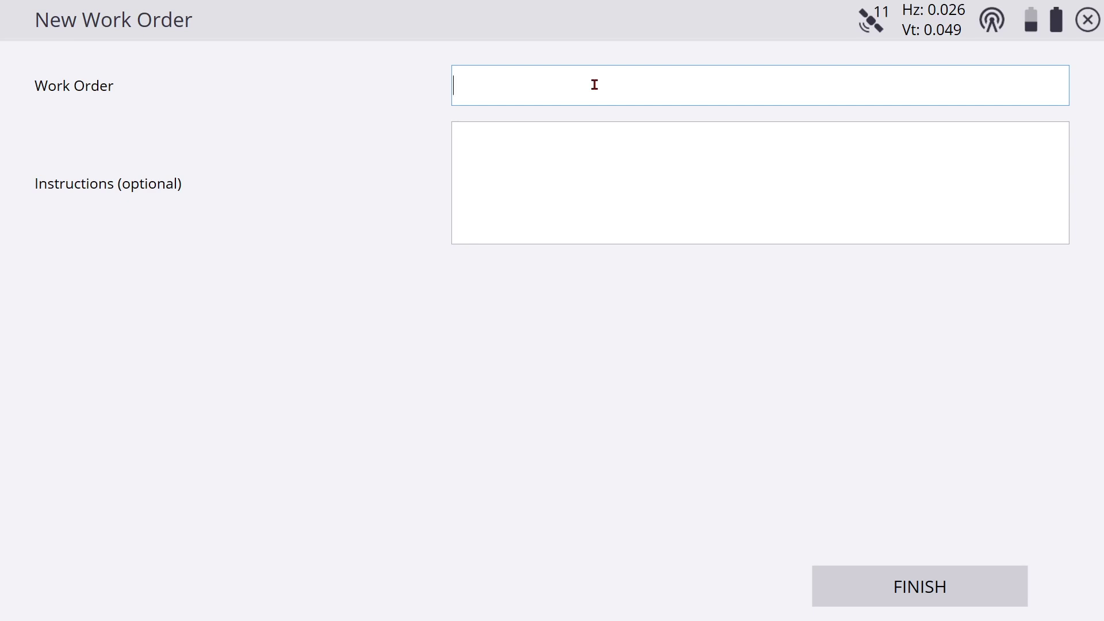
type("2022-07-27L")
type("ime ")
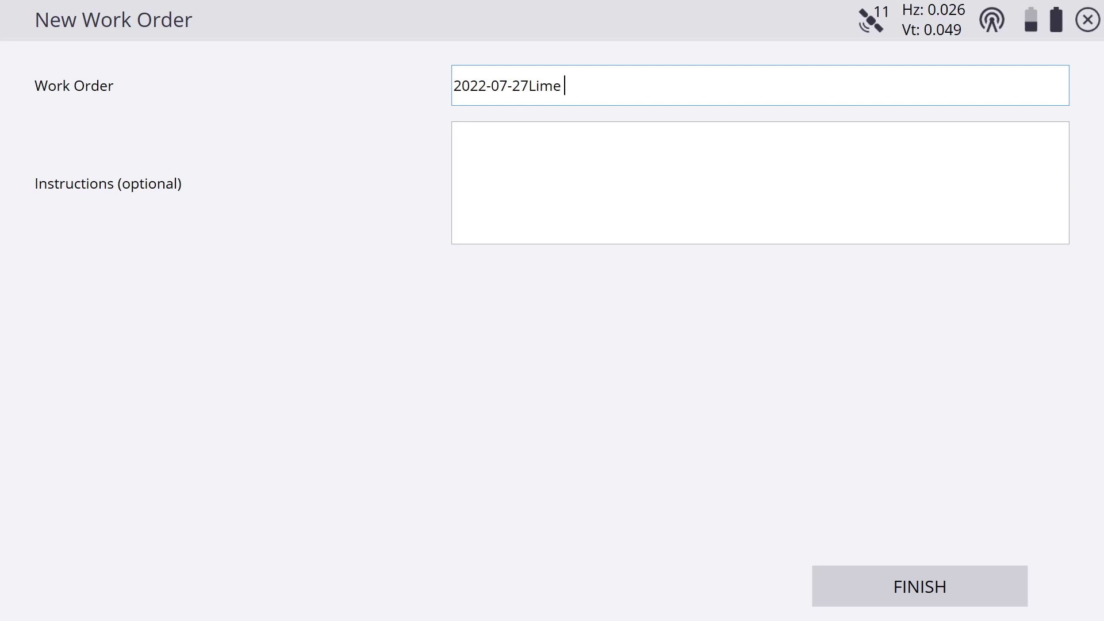
type("Topo")
left_click(556, 151)
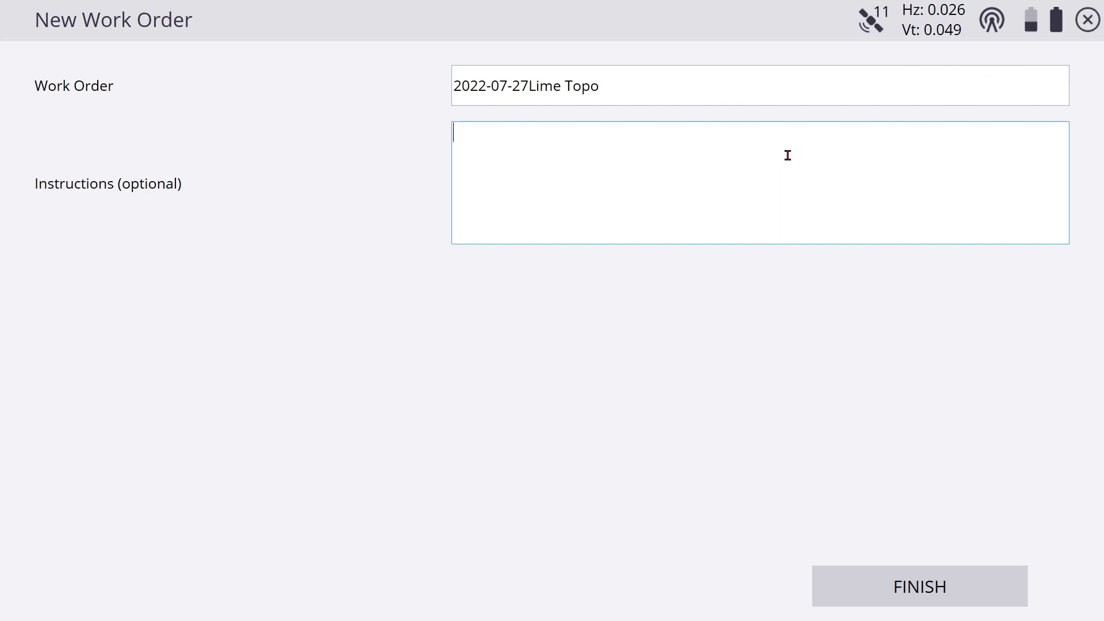
Discard the new work order form and return to the Change Project screen.
left_click(1088, 23)
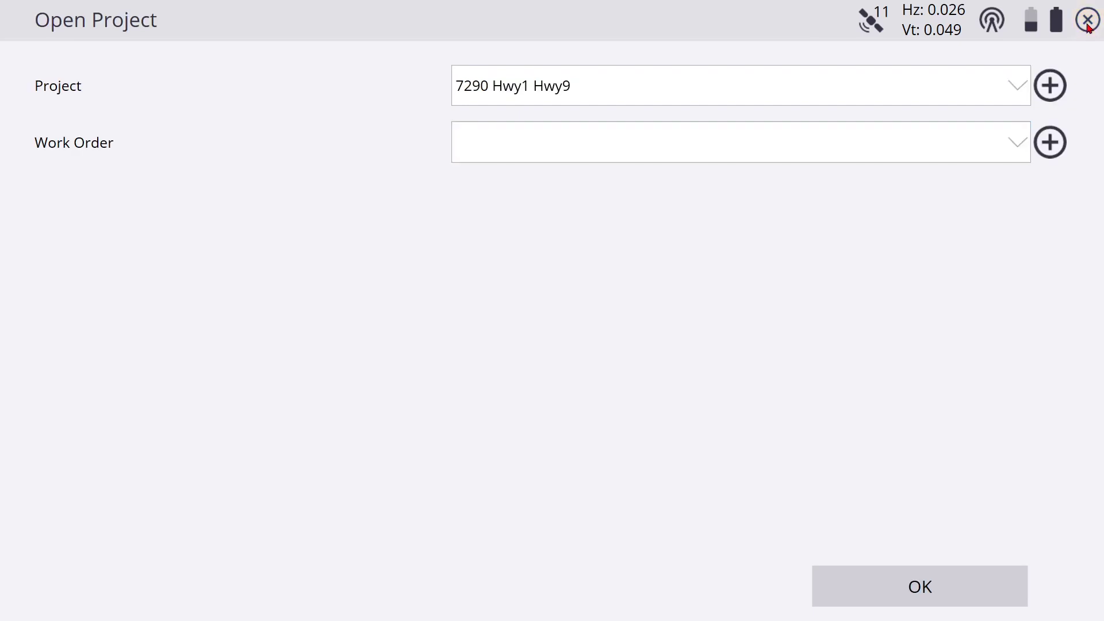
left_click(1083, 29)
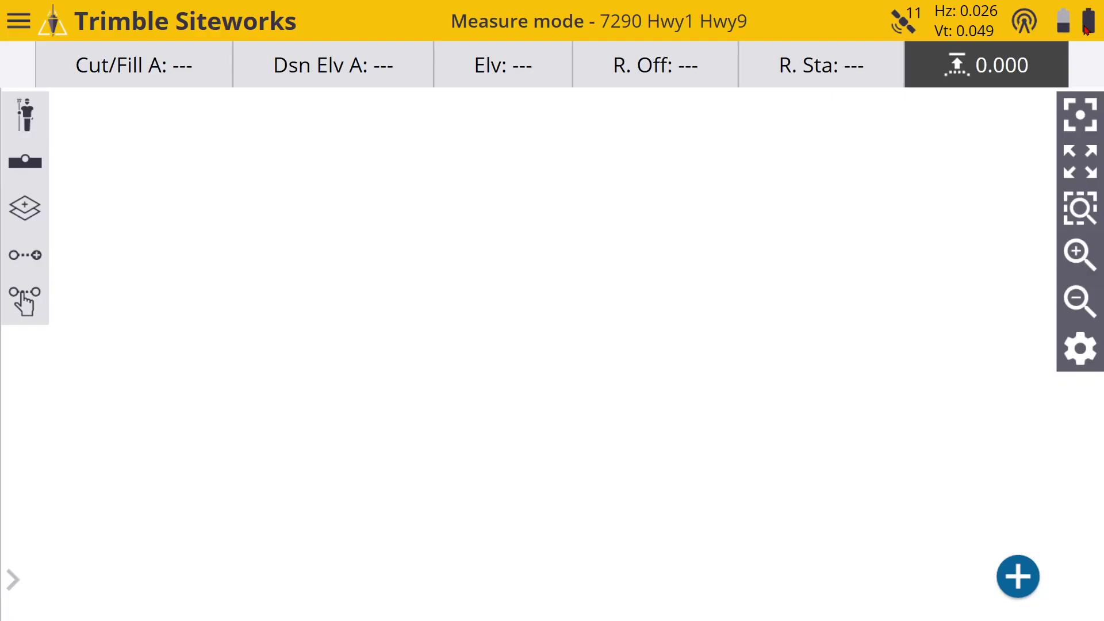
left_click(27, 27)
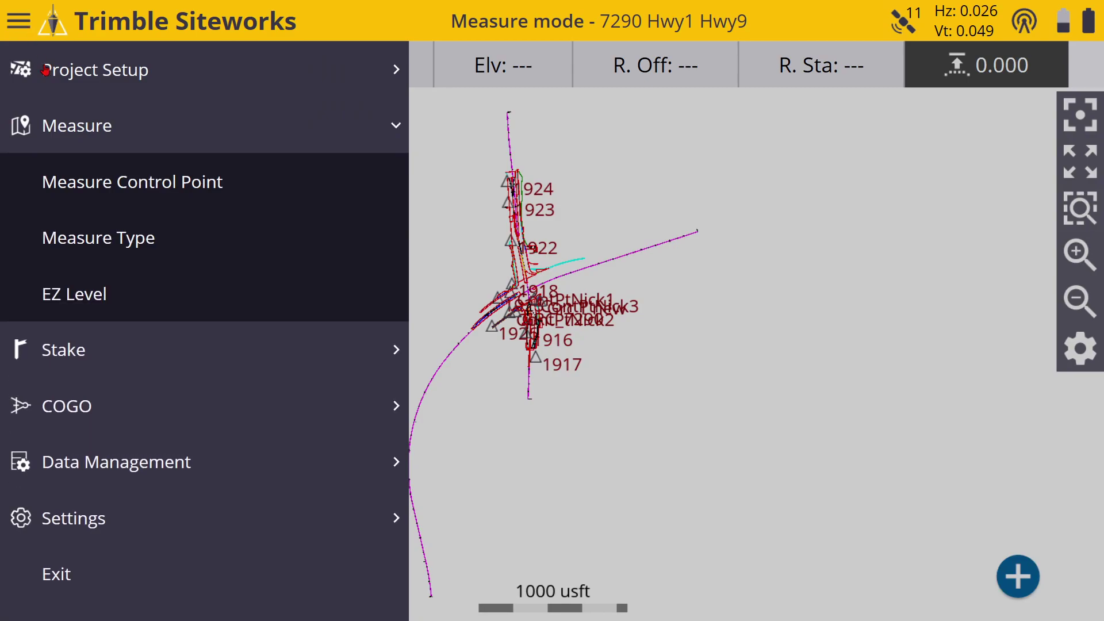
left_click(79, 69)
left_click(86, 128)
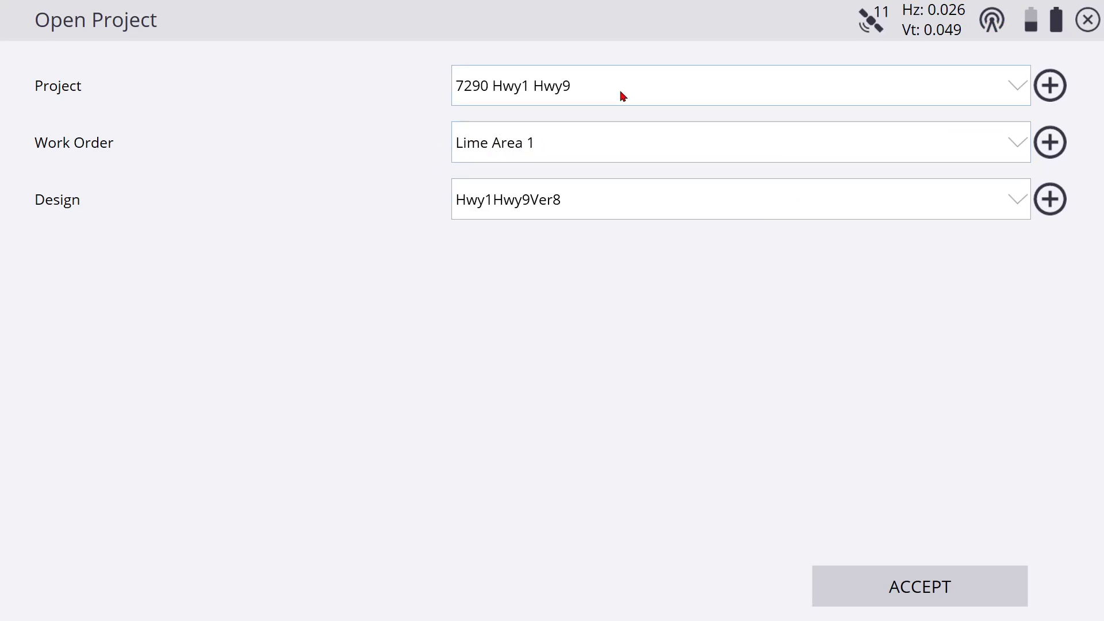
Set Design to (No design needed), then back to Hwy1Hwy9Ver8, and open the project.
left_click(1016, 212)
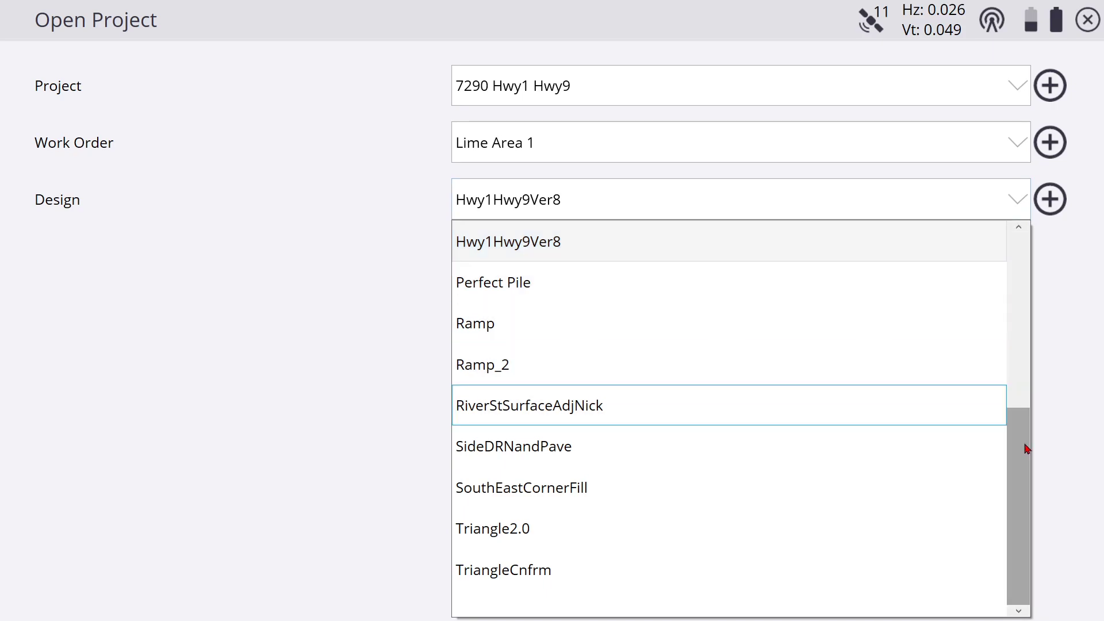
scroll(1020, 447, "up", 1)
left_click_drag(1021, 447, 1023, 288)
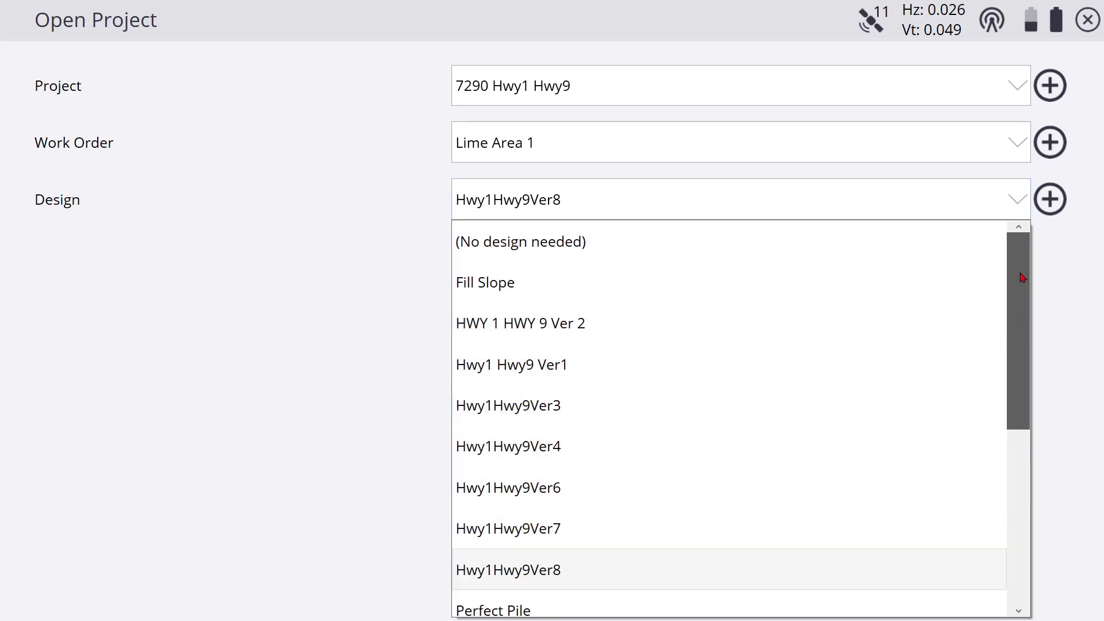
left_click(739, 247)
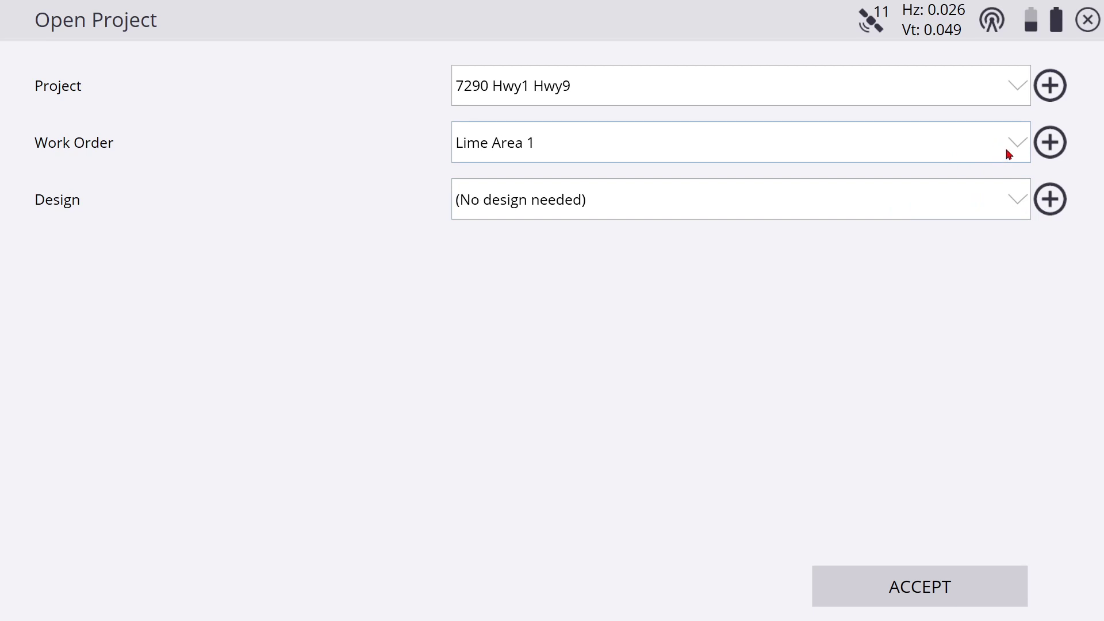
left_click(1023, 203)
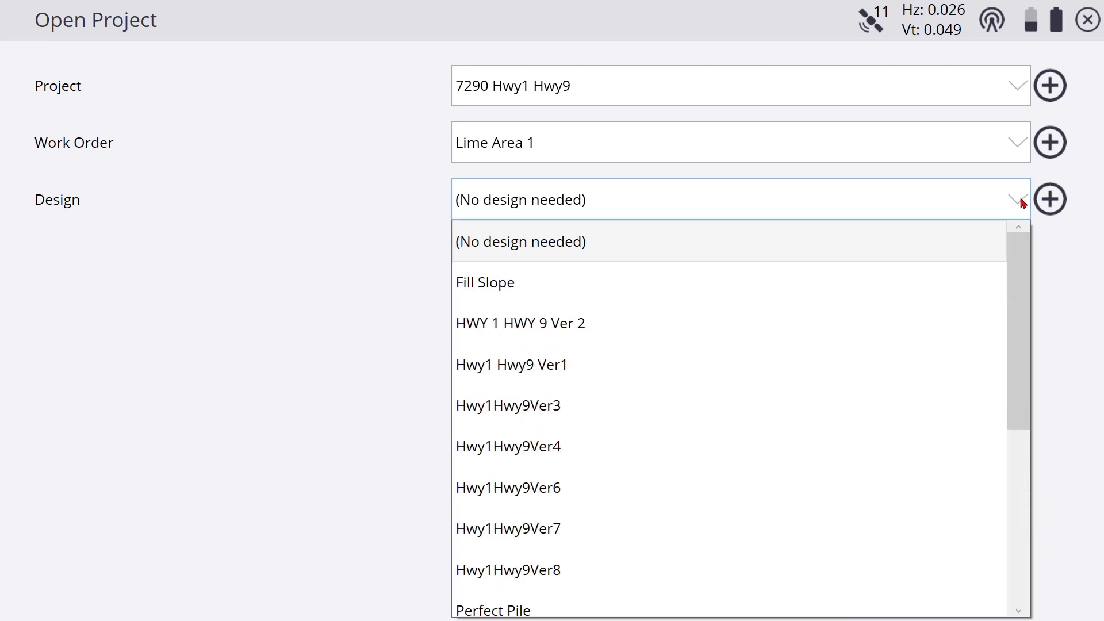
left_click_drag(1023, 276, 1060, 454)
left_click(743, 248)
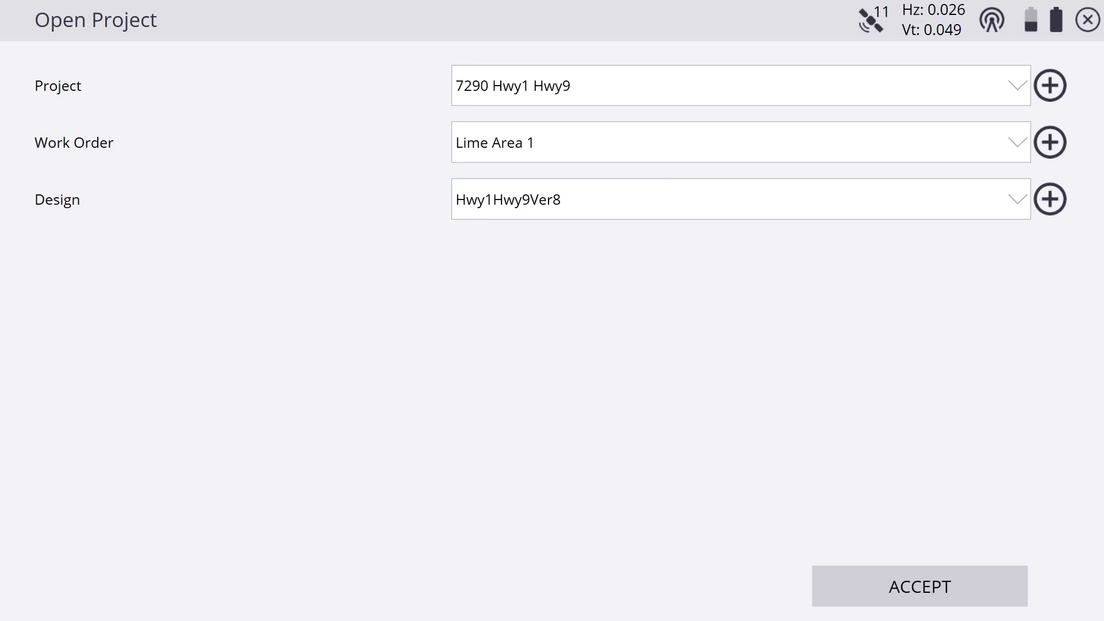
left_click(920, 593)
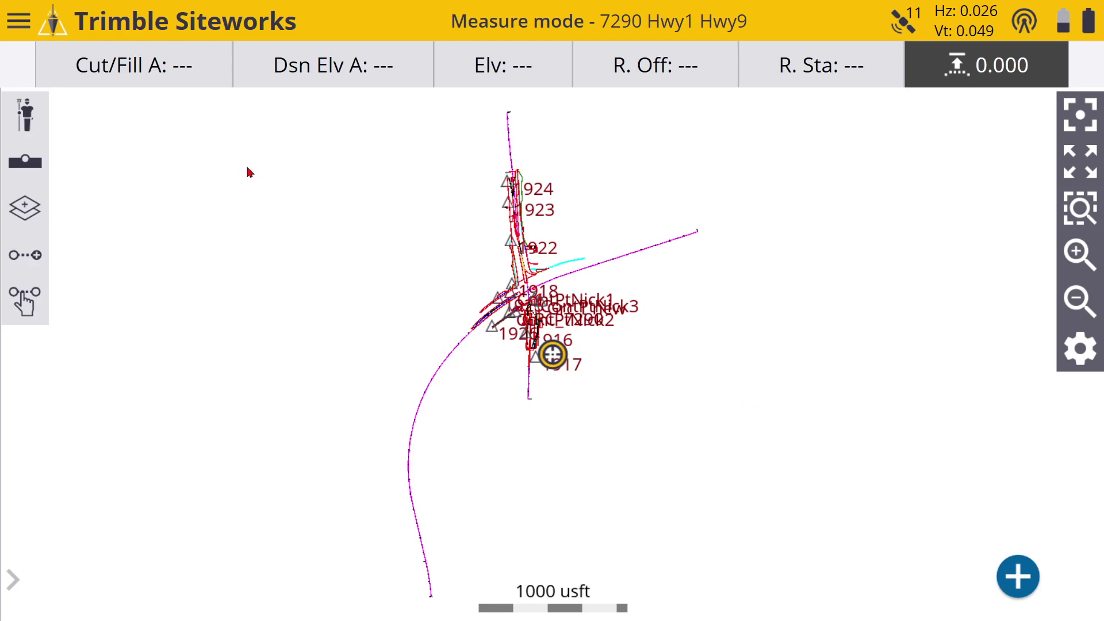
In Change Project, choose work order 2022-02-08StFrancisNick with design Hwy1Hwy9Ver8 and accept.
left_click(21, 23)
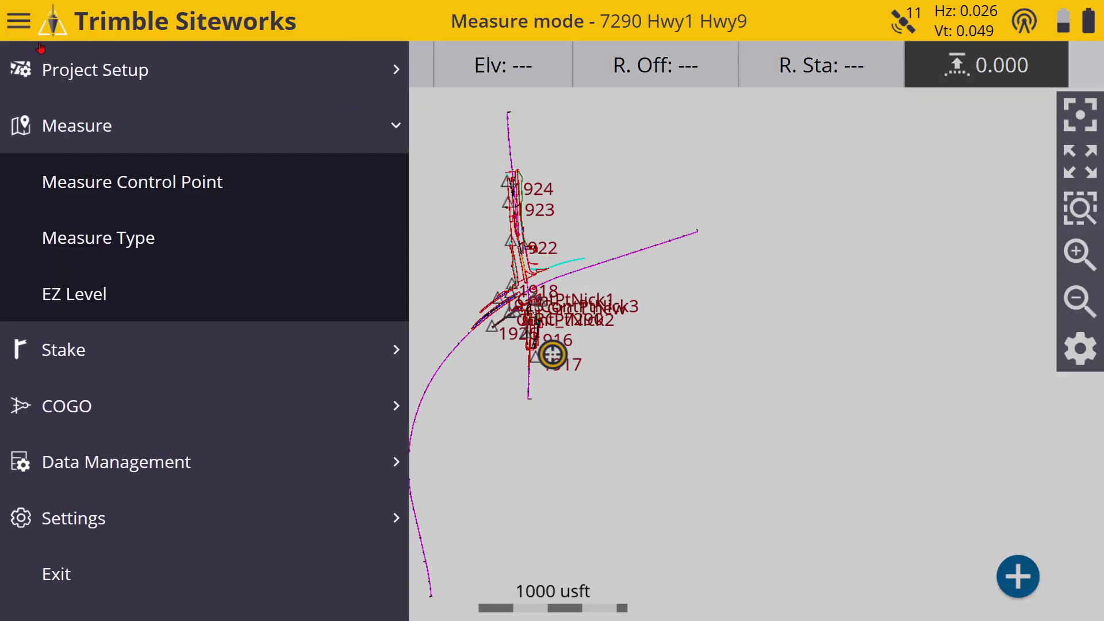
left_click(100, 78)
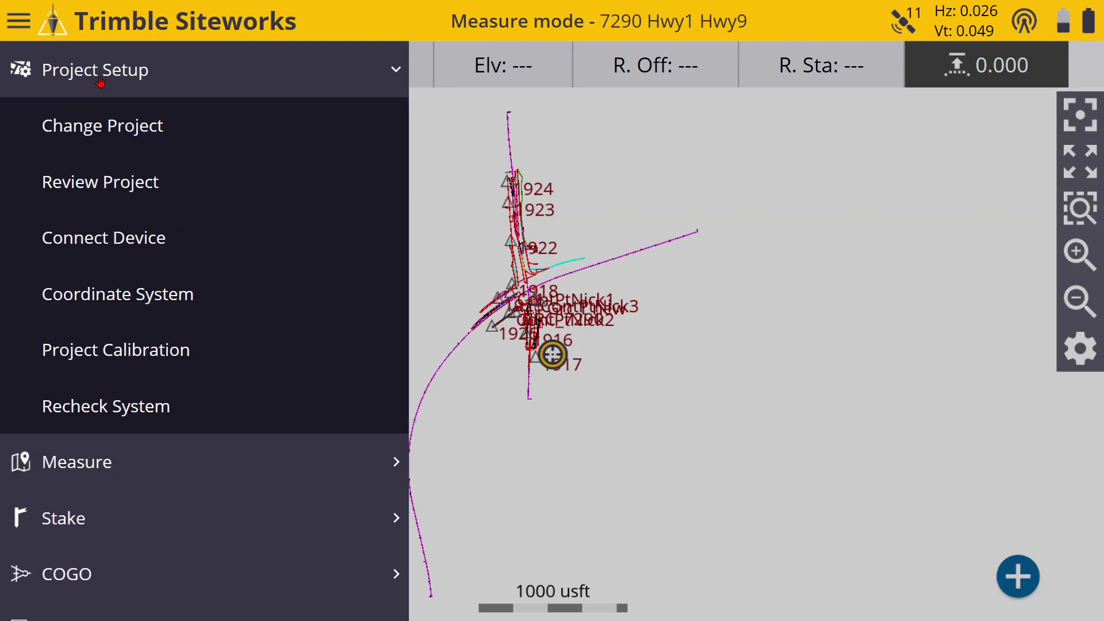
left_click(118, 133)
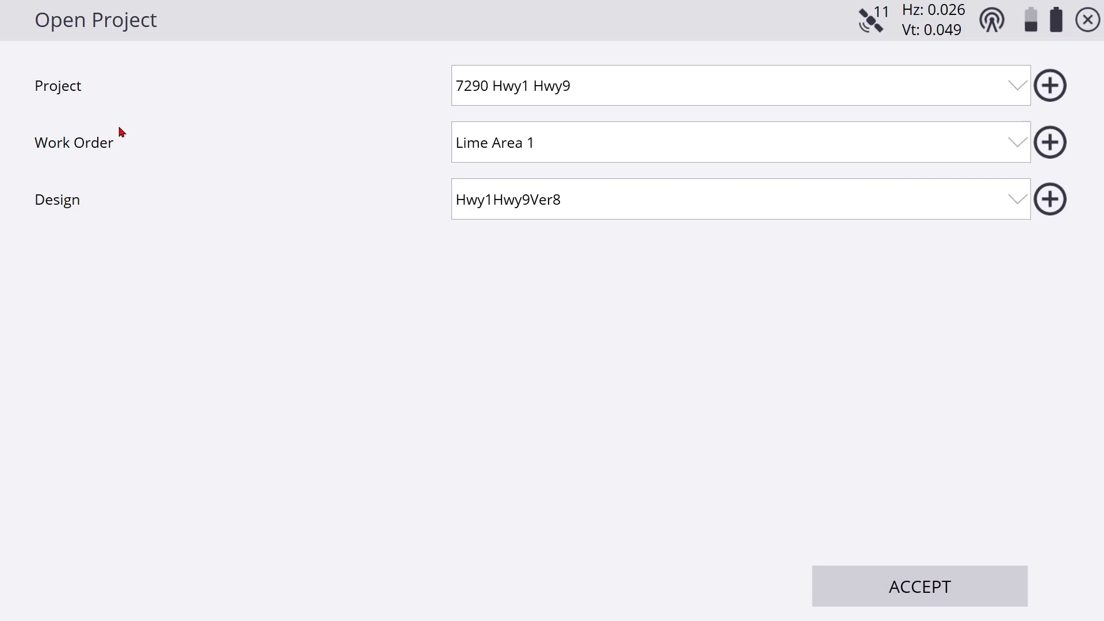
left_click(1015, 143)
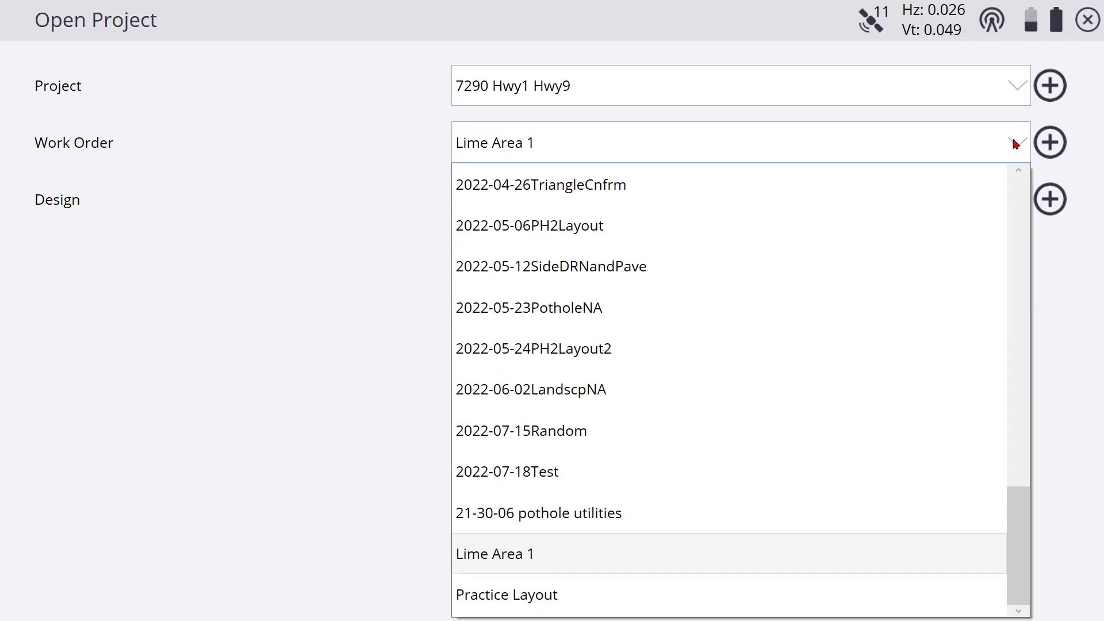
left_click_drag(1026, 516, 1028, 382)
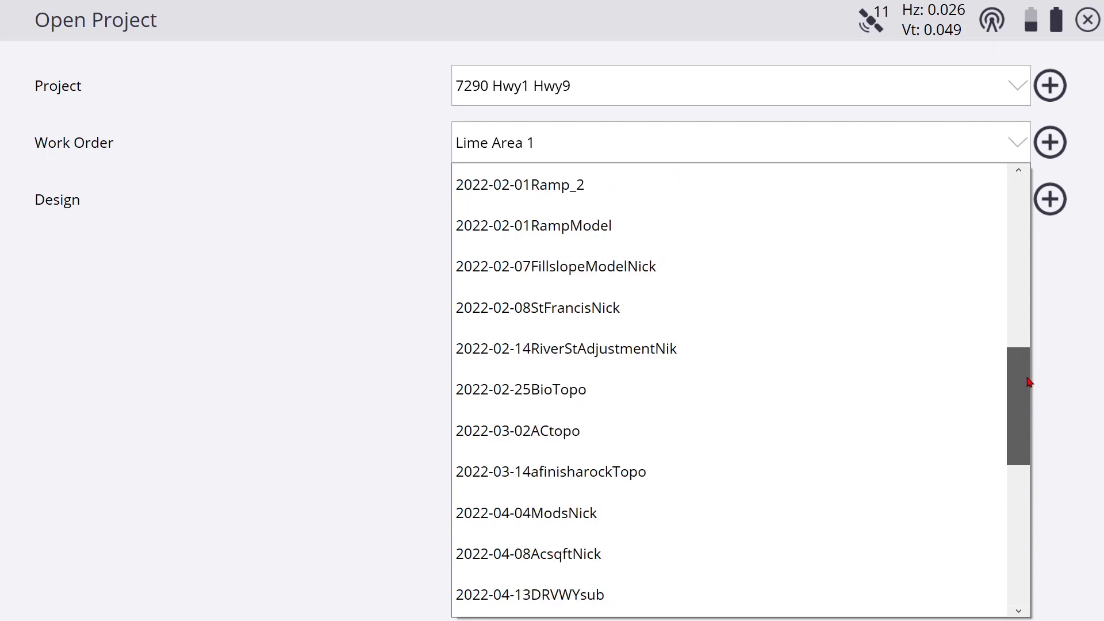
left_click(631, 311)
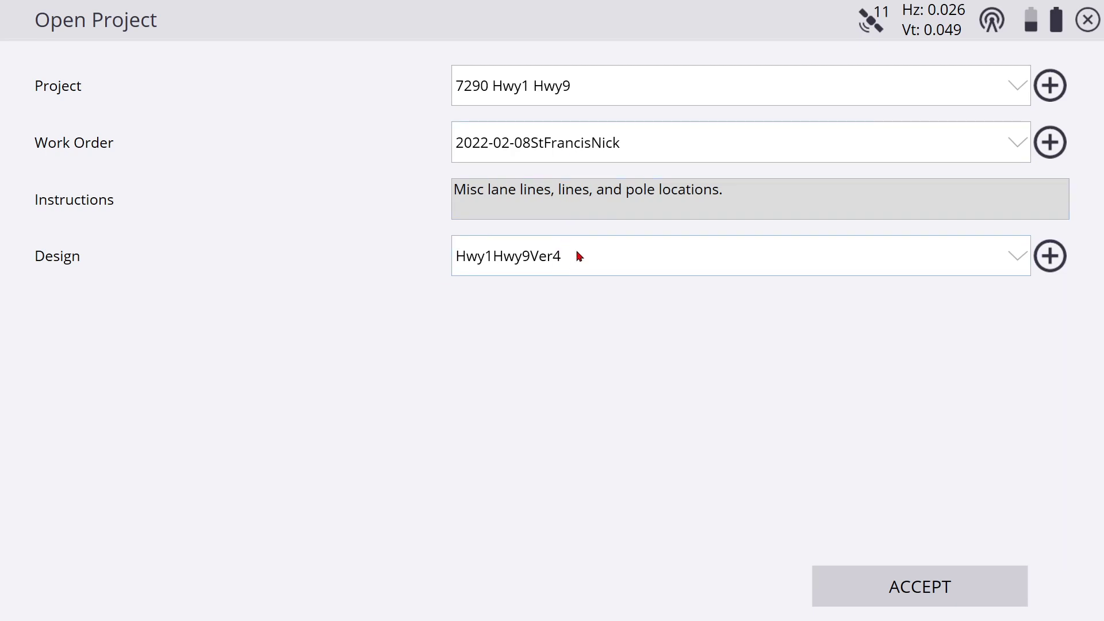
left_click(1017, 265)
left_click(669, 419)
left_click(940, 583)
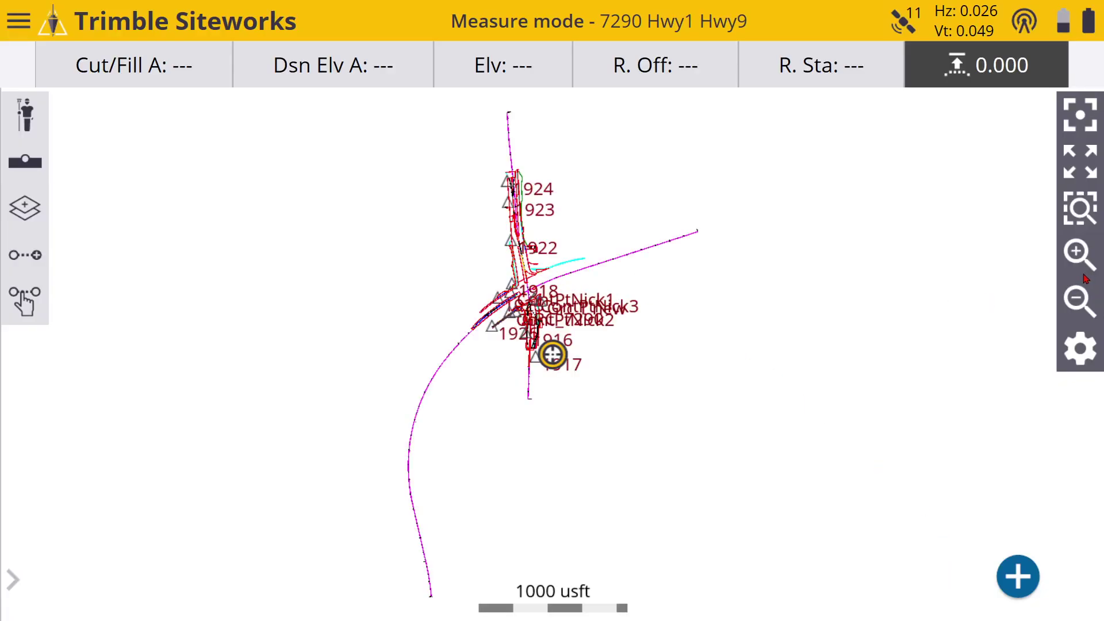
Zoom toward the points, then reload the project with Design set to (No design needed).
left_click(1067, 258)
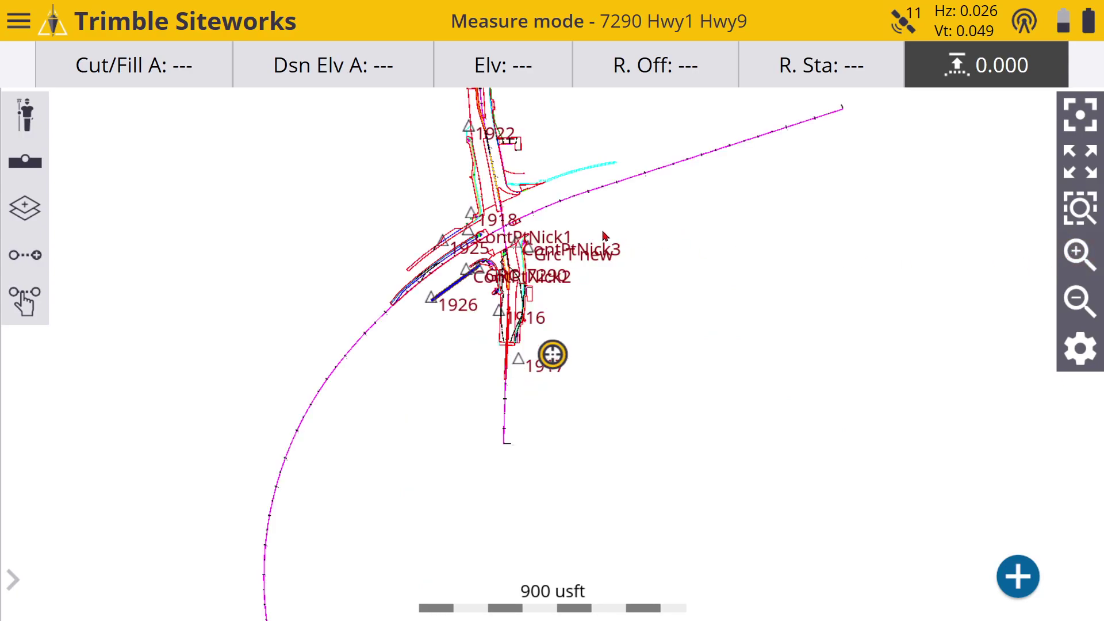
left_click_drag(604, 236, 734, 288)
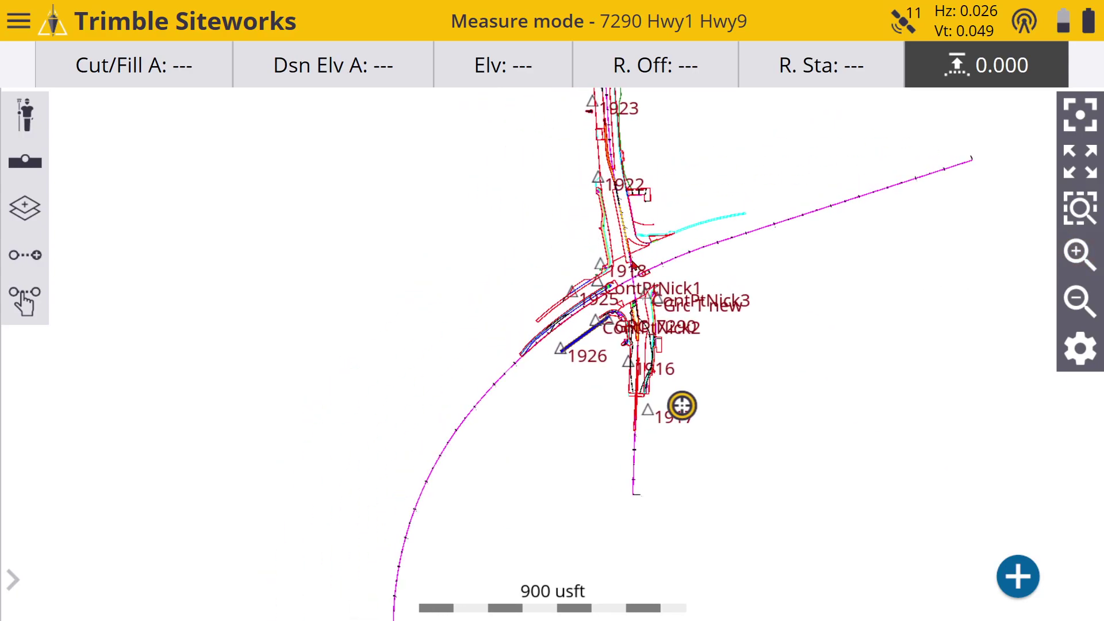
left_click(18, 23)
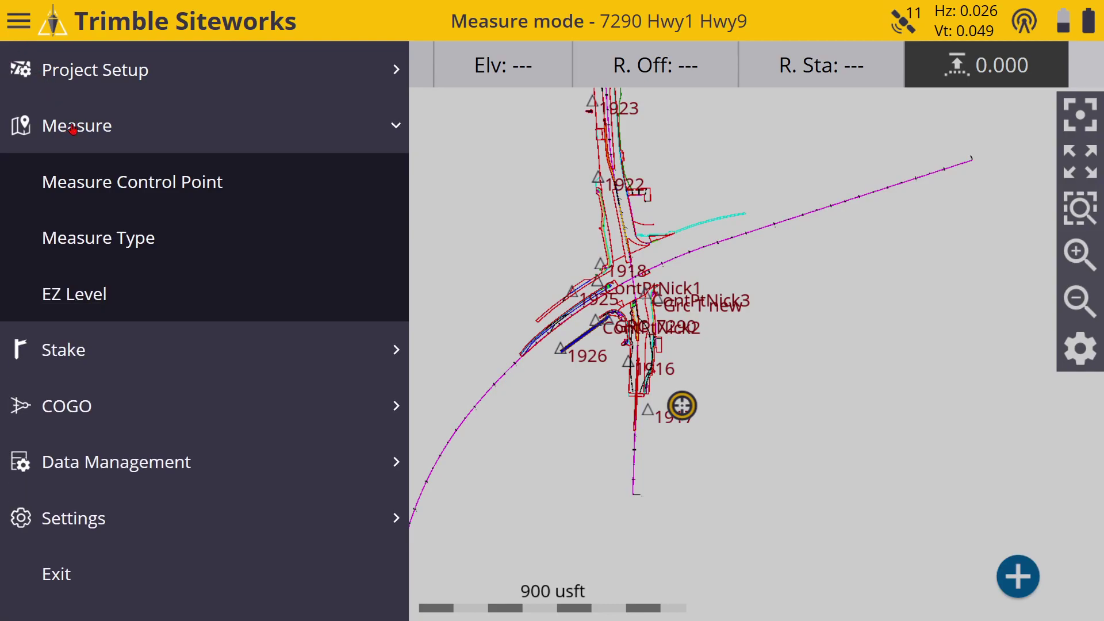
left_click(99, 81)
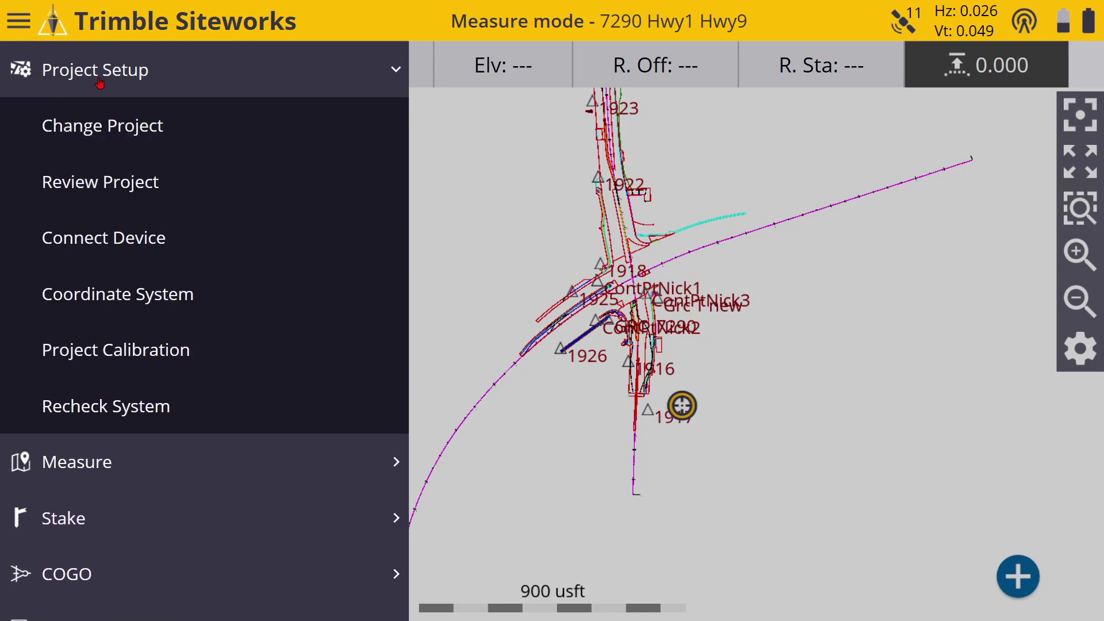
left_click(106, 124)
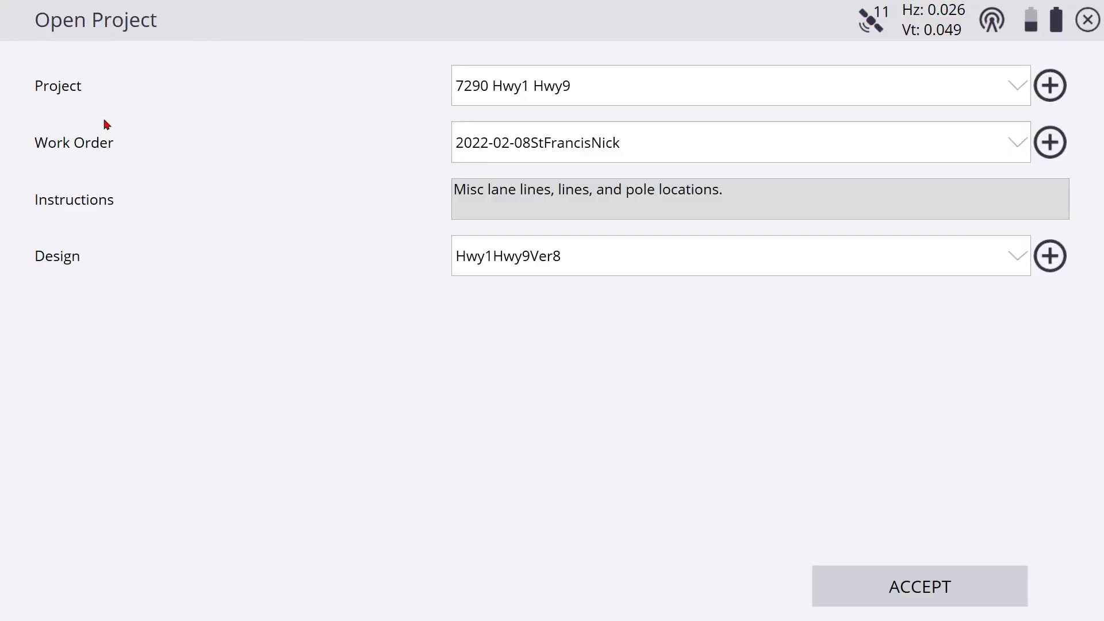
left_click(1012, 260)
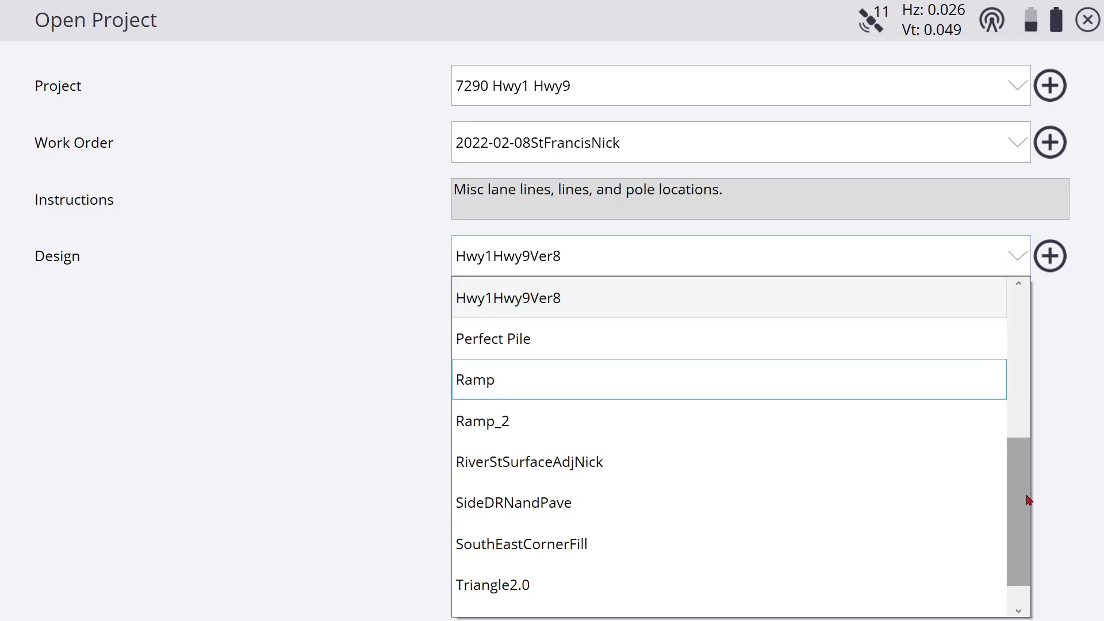
left_click_drag(1029, 500, 1044, 362)
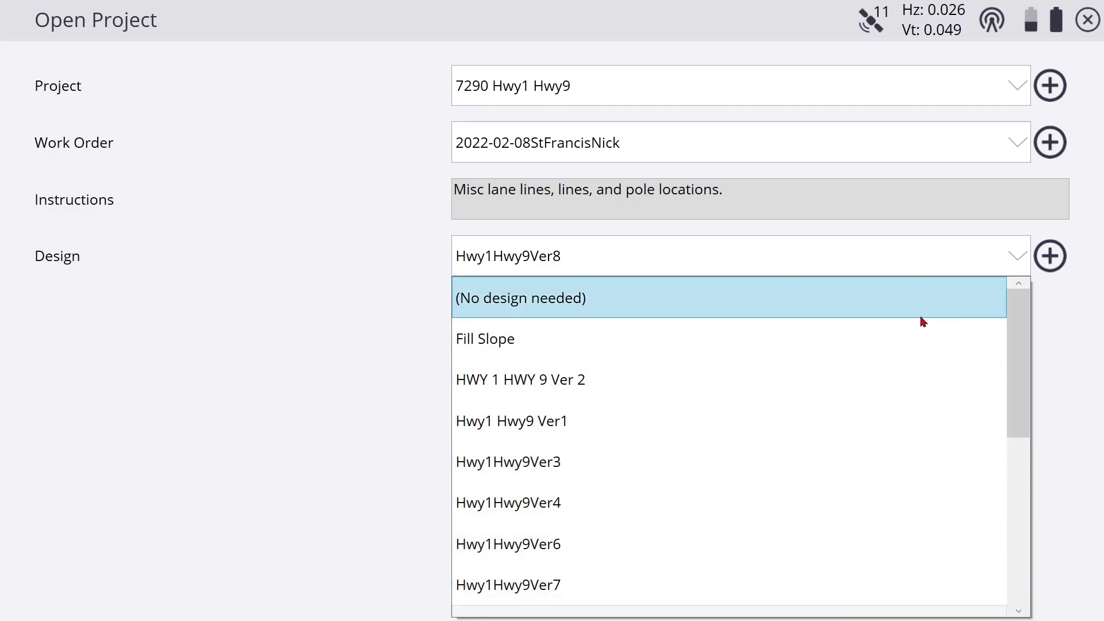
left_click(770, 288)
left_click(923, 584)
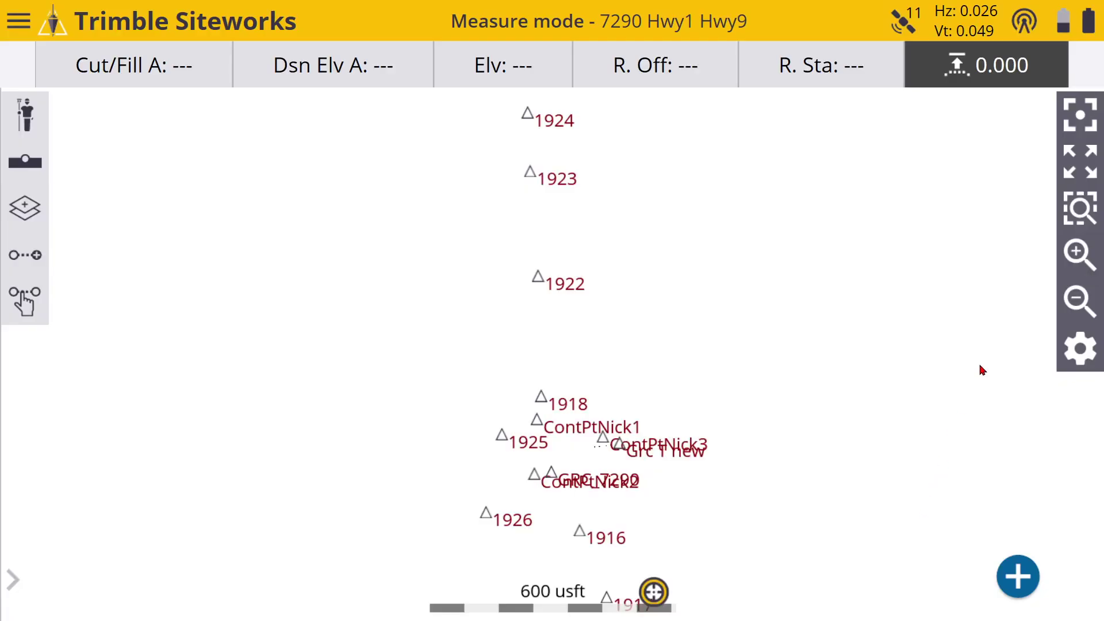
Zoom the map out to show every survey point, then bring up the main menu.
left_click(1077, 303)
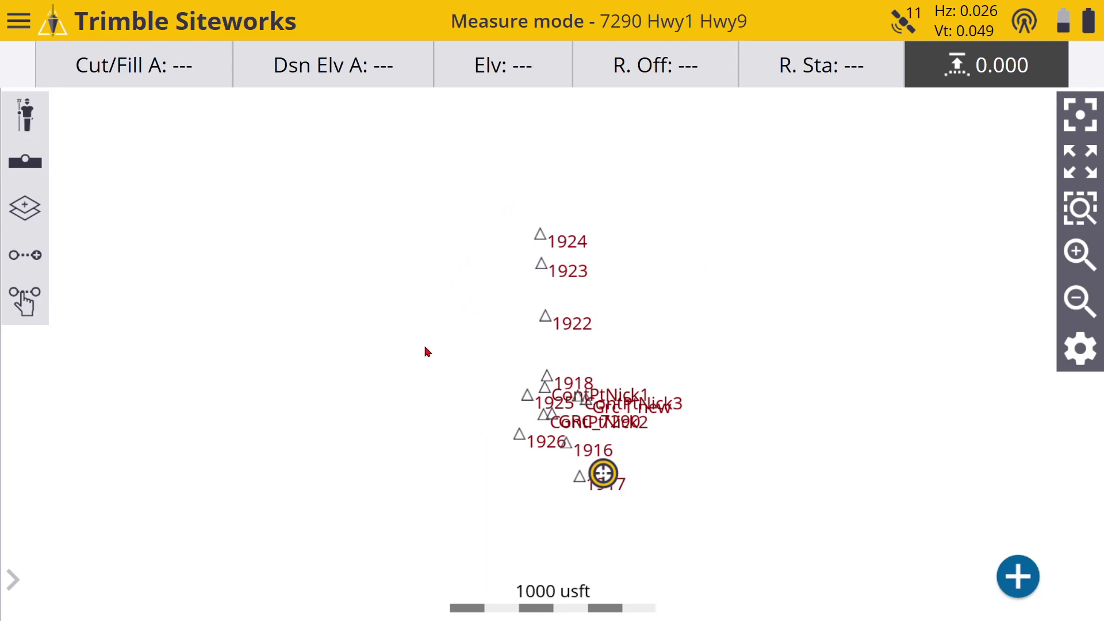
left_click(8, 27)
Expand COGO in the main menu and choose Compute Volume.
left_click(87, 405)
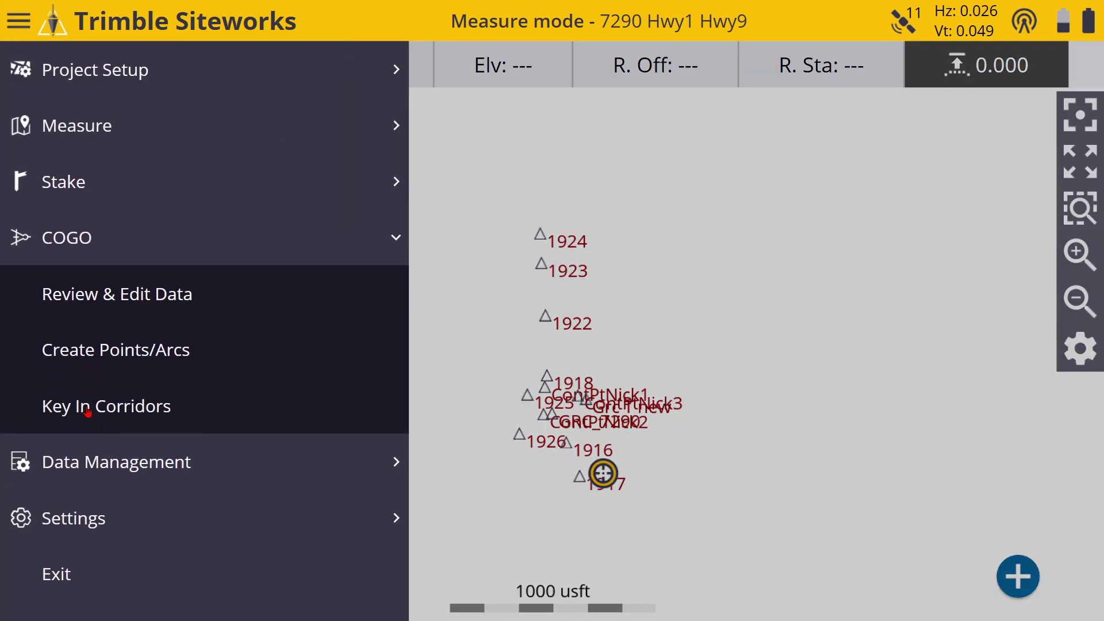
left_click(148, 290)
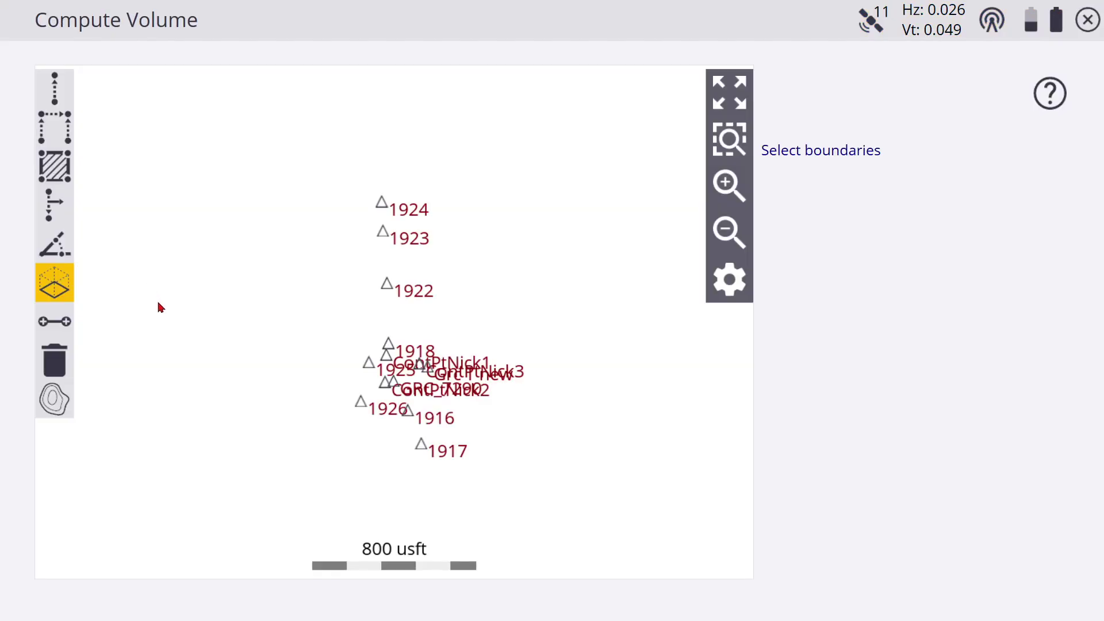